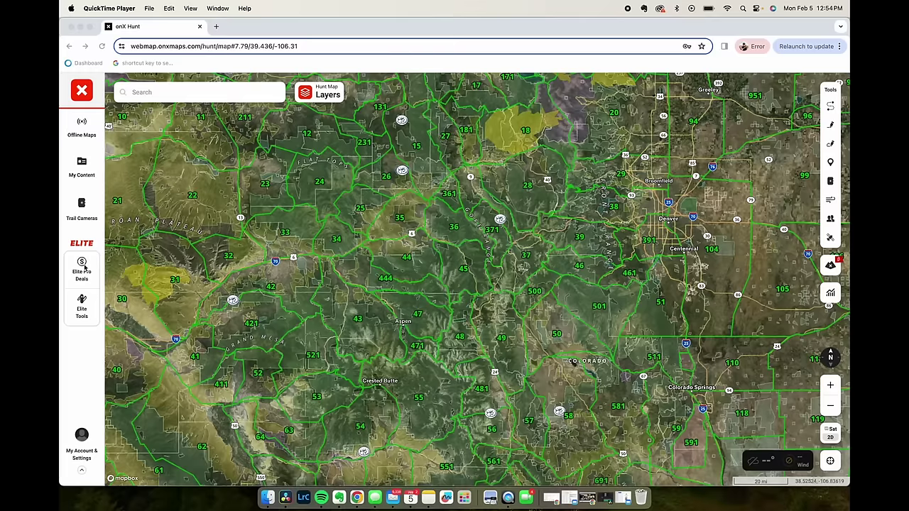
# Launch Hunt Research Tools from the Elite Tools list in a new tab.
pyautogui.click(81, 311)
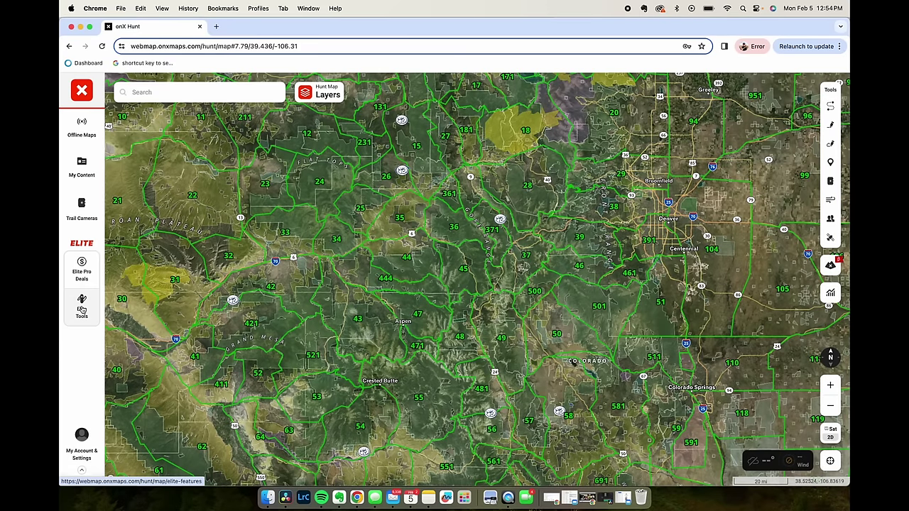
pyautogui.click(81, 310)
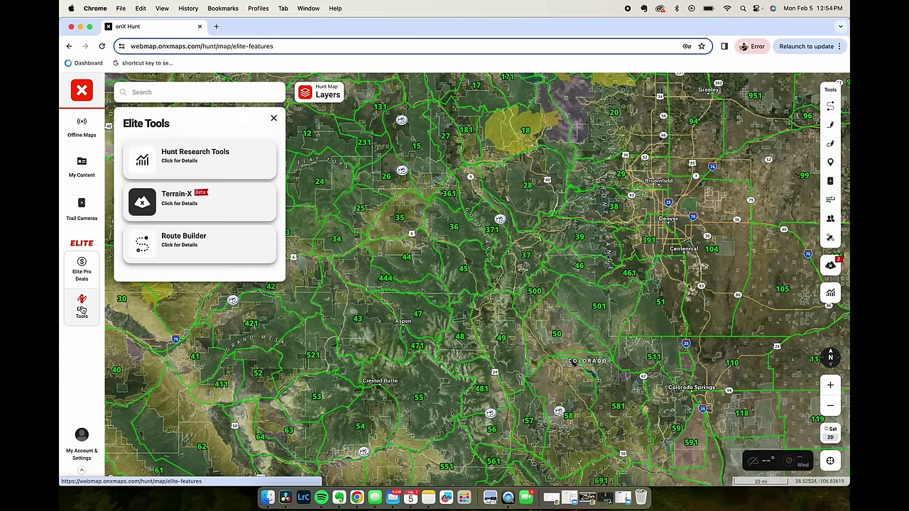
pyautogui.click(196, 168)
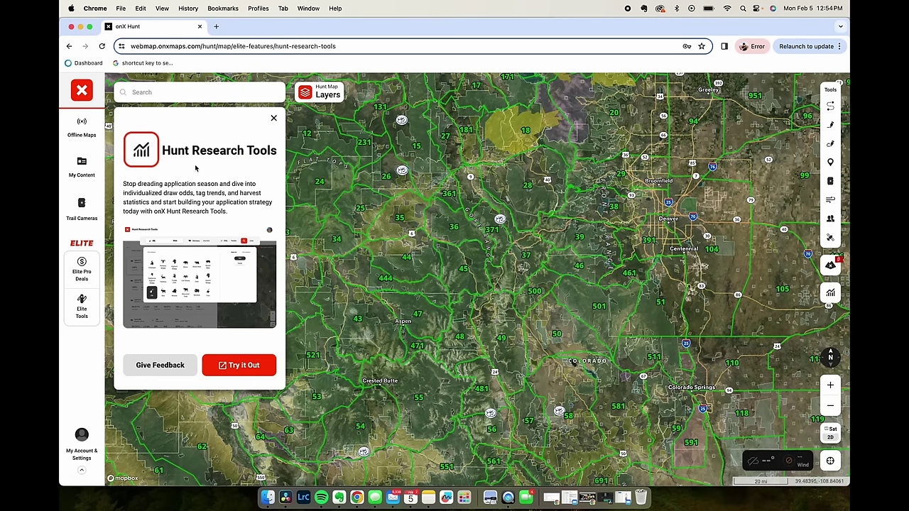
pyautogui.click(237, 366)
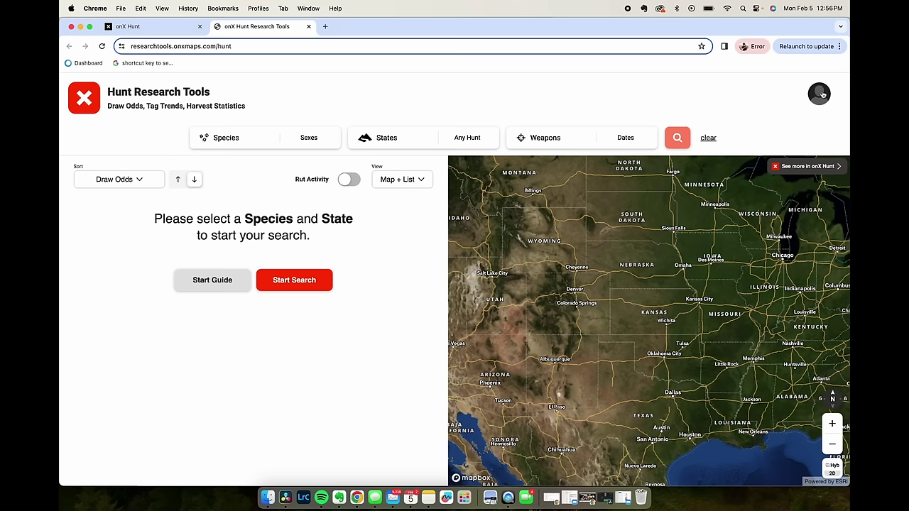
# Open My Points from the account menu and review the Colorado, Montana and Wyoming point cards.
pyautogui.click(820, 96)
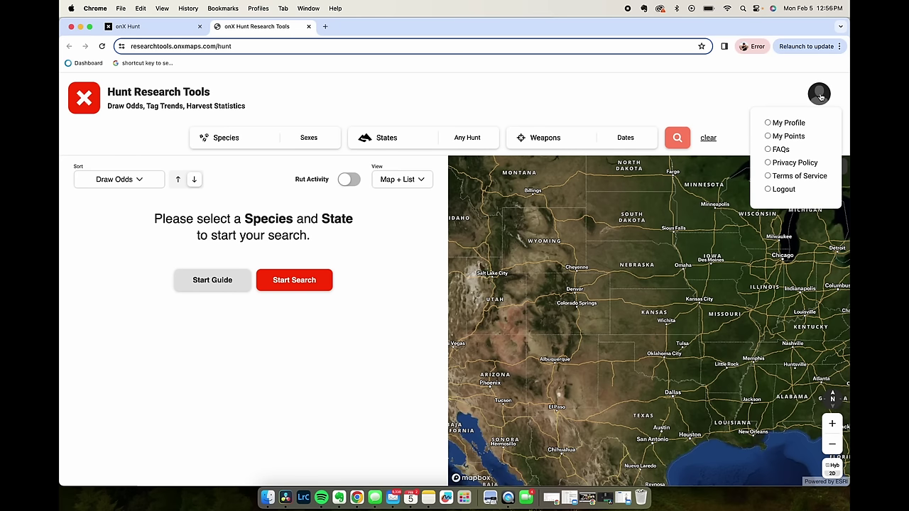
pyautogui.click(786, 136)
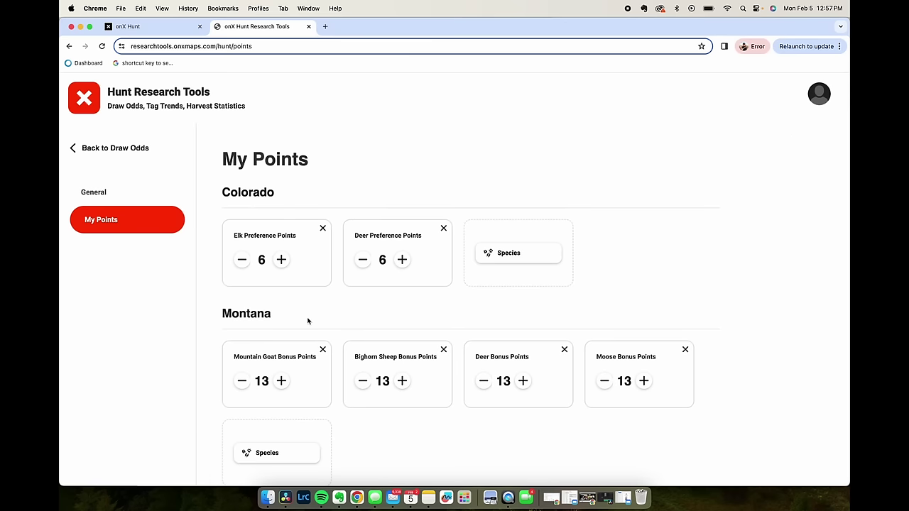
pyautogui.scroll(-6, 306, 330)
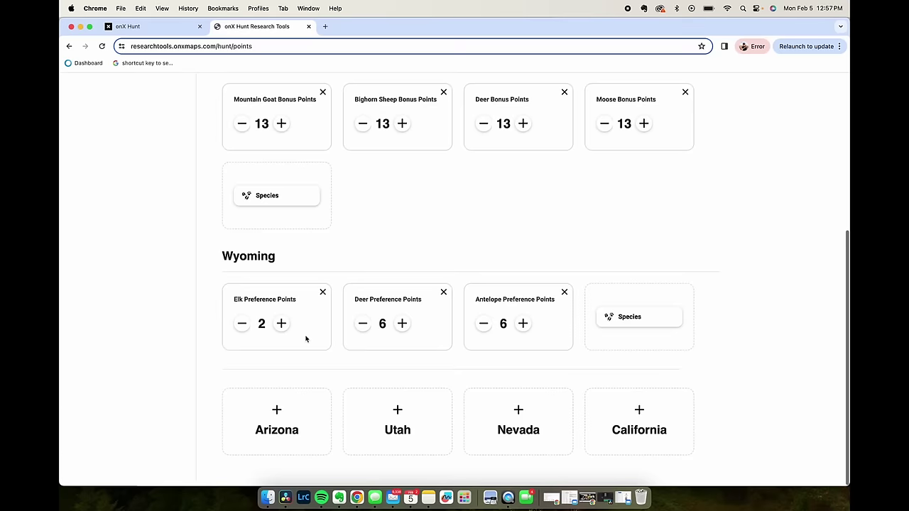
pyautogui.scroll(6, 307, 339)
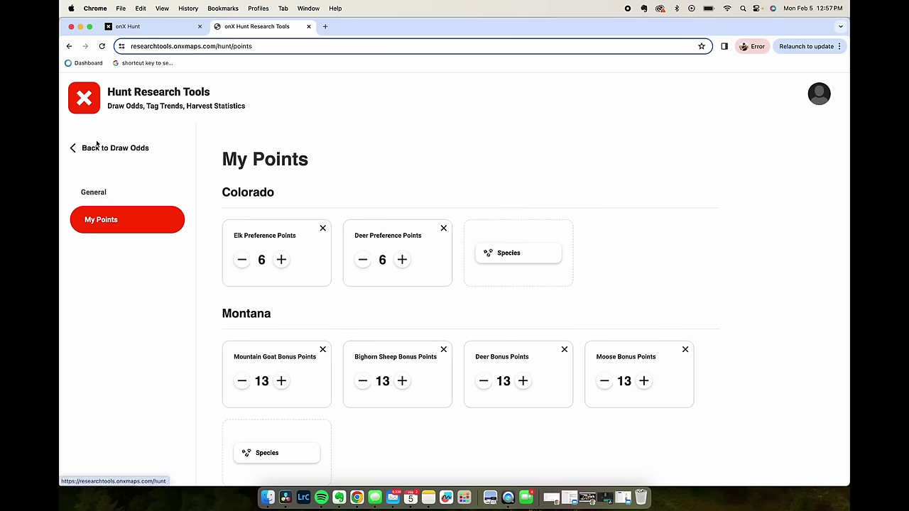
# Run a new draw-odds search for male Deer in Colorado, listing archery units led by Unit 30.
pyautogui.click(72, 150)
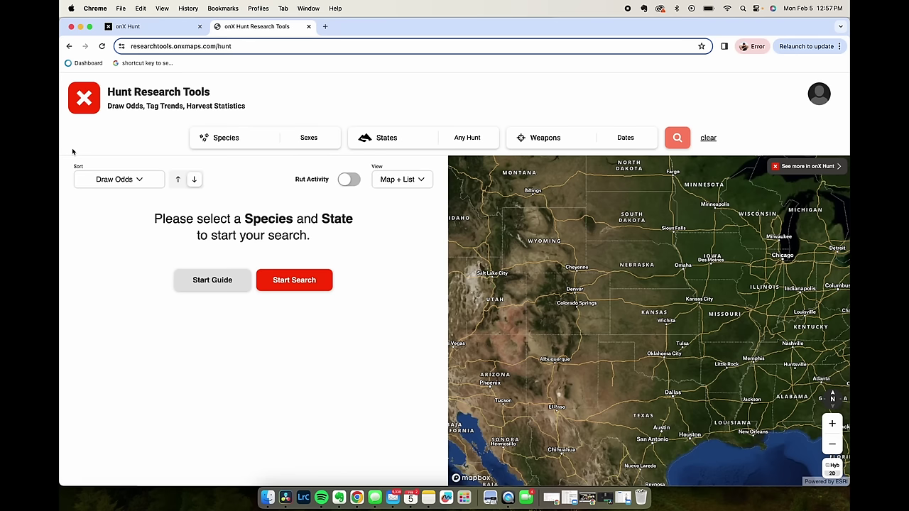
pyautogui.click(290, 283)
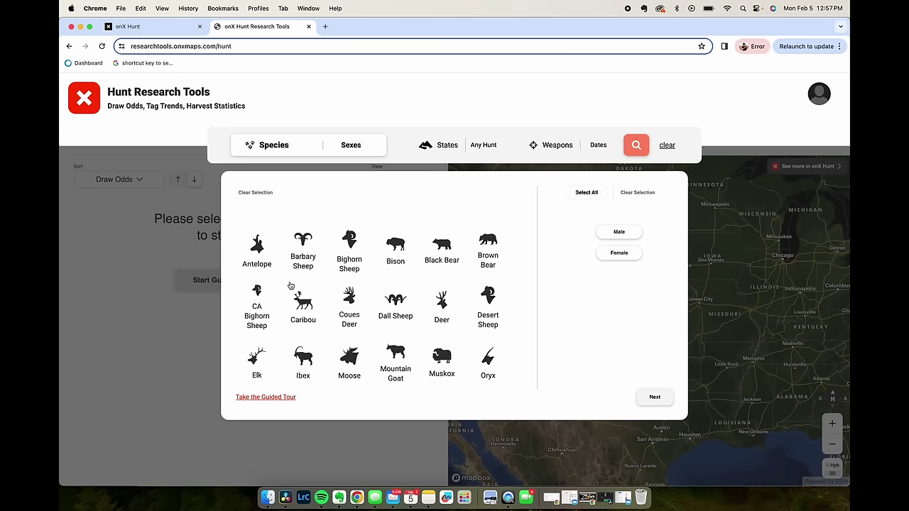
pyautogui.click(441, 304)
pyautogui.click(620, 235)
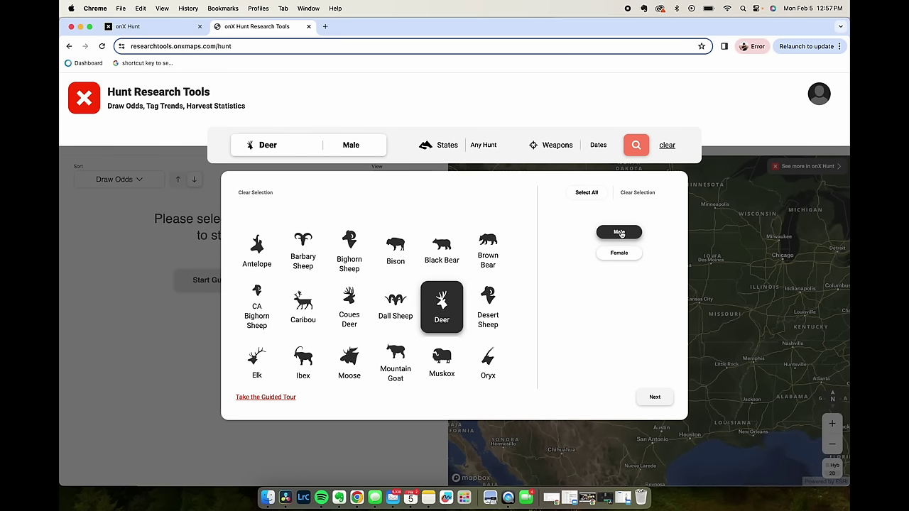
pyautogui.click(652, 398)
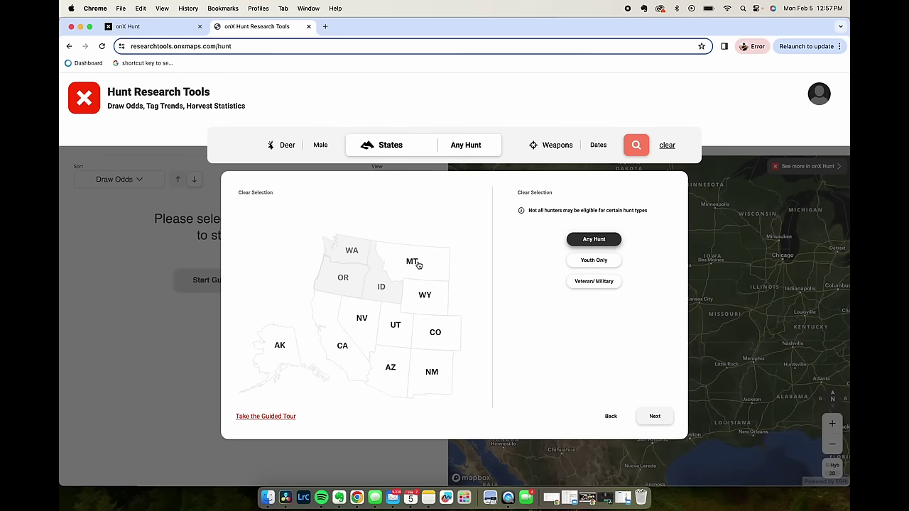
pyautogui.click(430, 335)
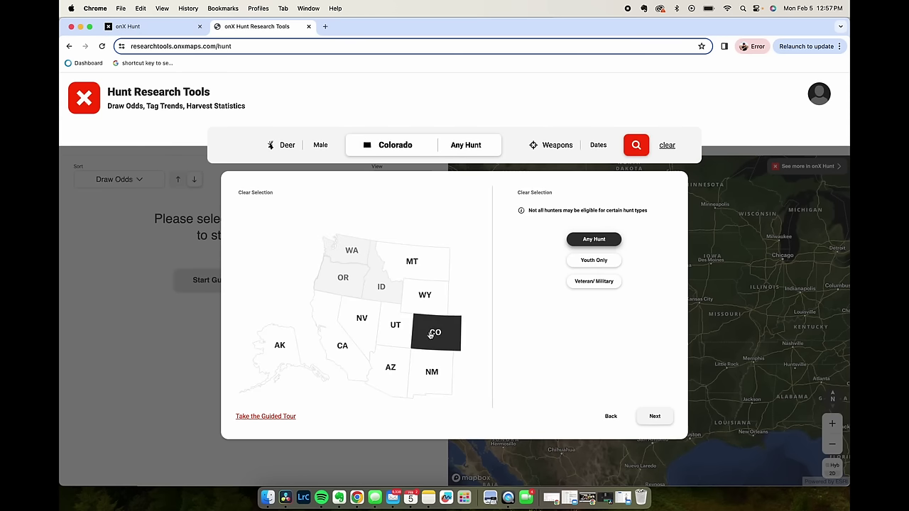
pyautogui.click(653, 416)
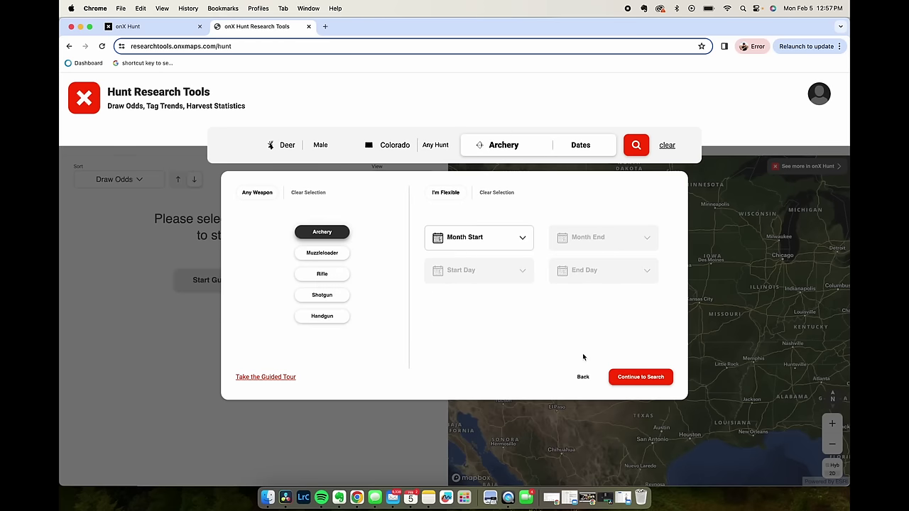
pyautogui.click(631, 379)
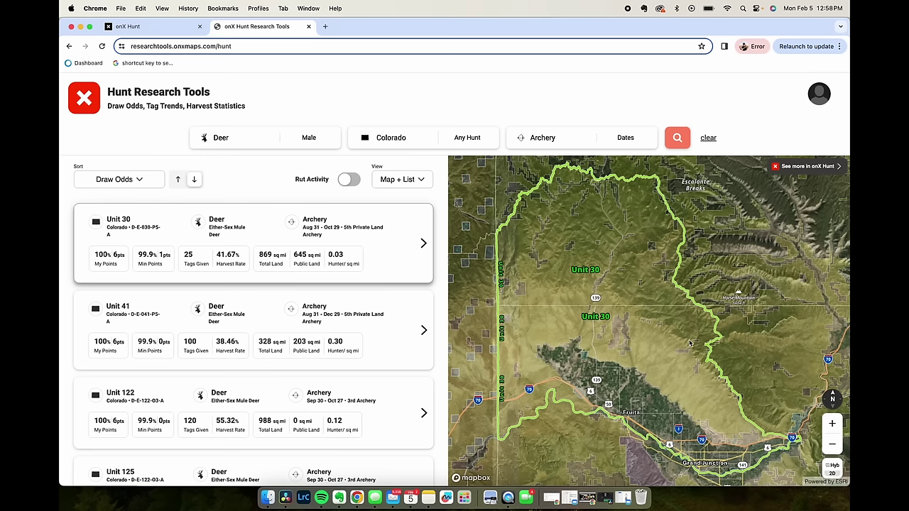
pyautogui.scroll(-2, 159, 264)
pyautogui.scroll(2, 161, 264)
pyautogui.scroll(-1, 284, 255)
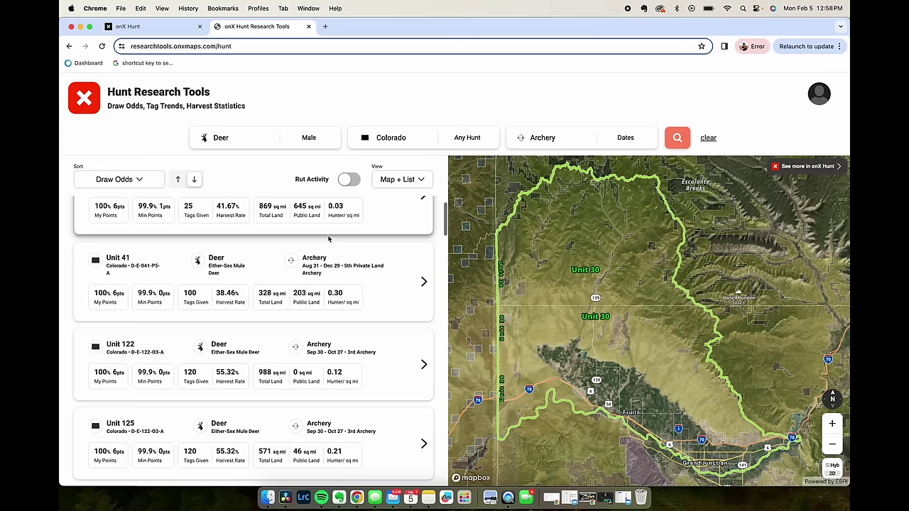
pyautogui.scroll(1, 157, 268)
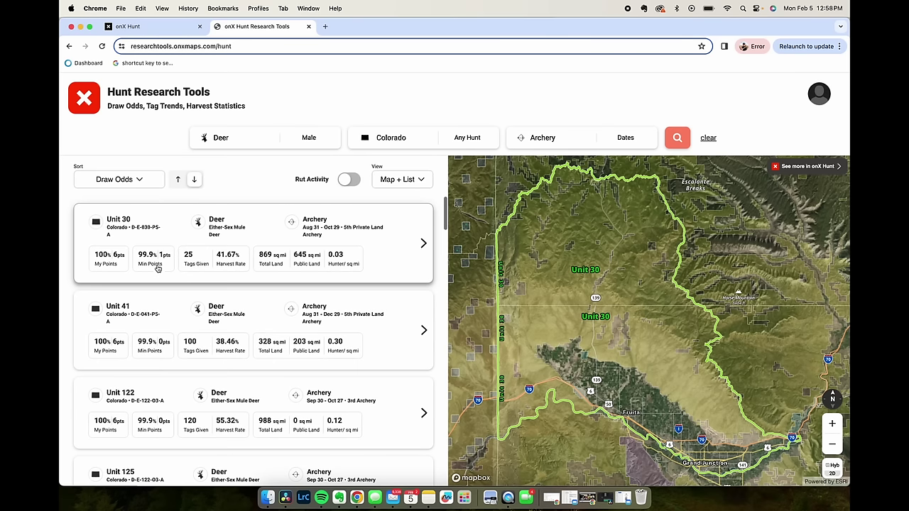
# Reverse the draw-odds sort and browse past Units 66 and 30 down to Unit 127.
pyautogui.click(179, 181)
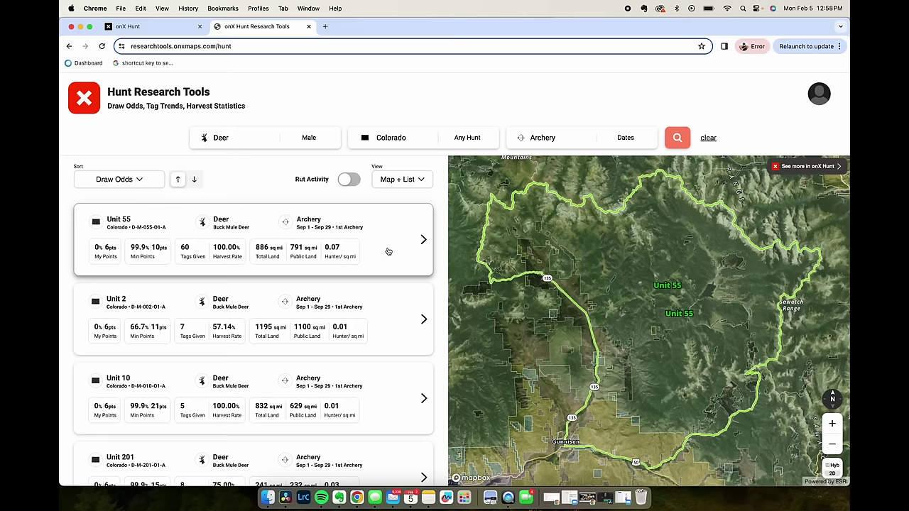
pyautogui.scroll(-5, 188, 283)
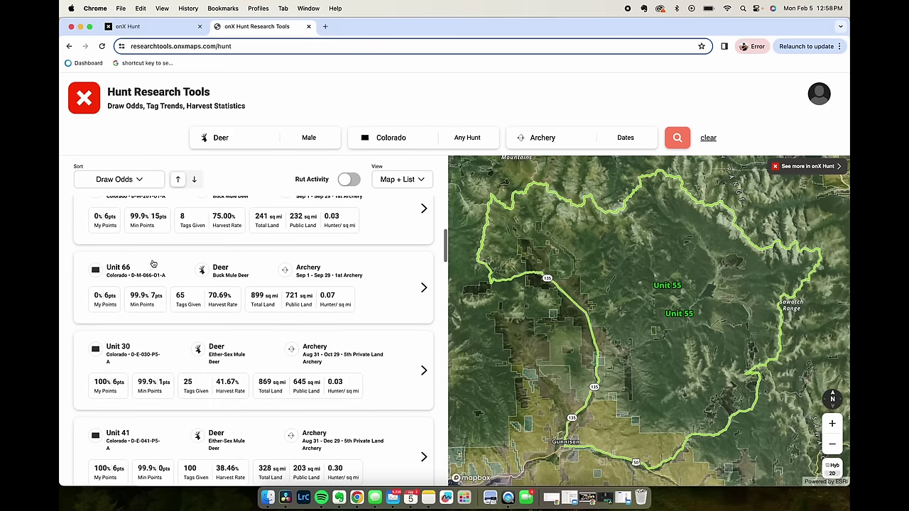
pyautogui.click(125, 277)
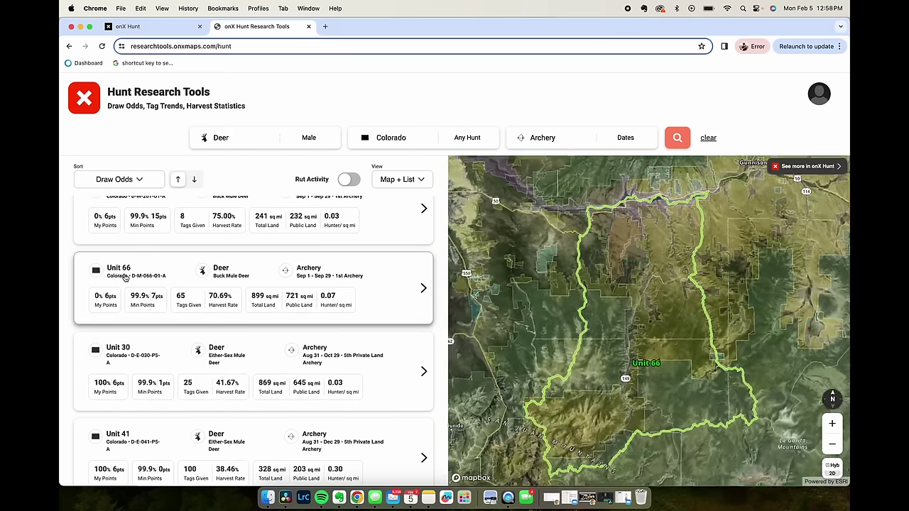
pyautogui.scroll(-1, 124, 278)
pyautogui.click(152, 293)
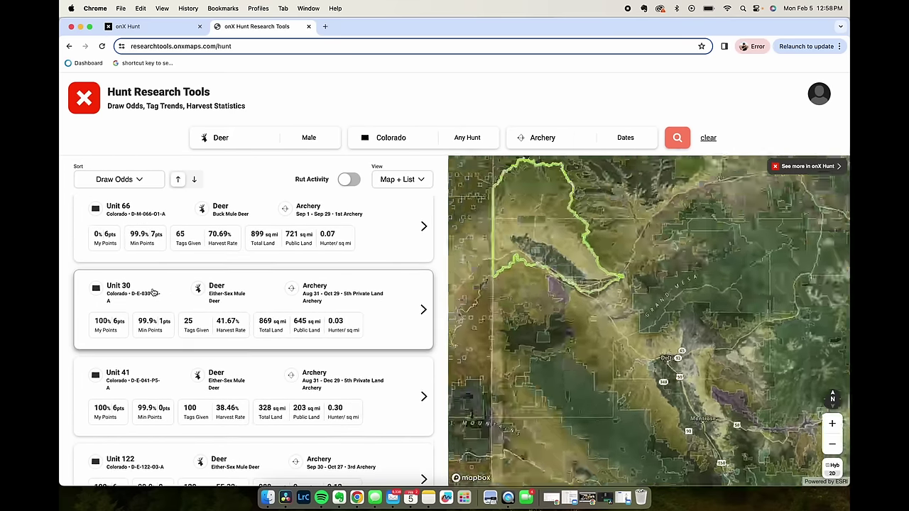
pyautogui.scroll(1, 152, 292)
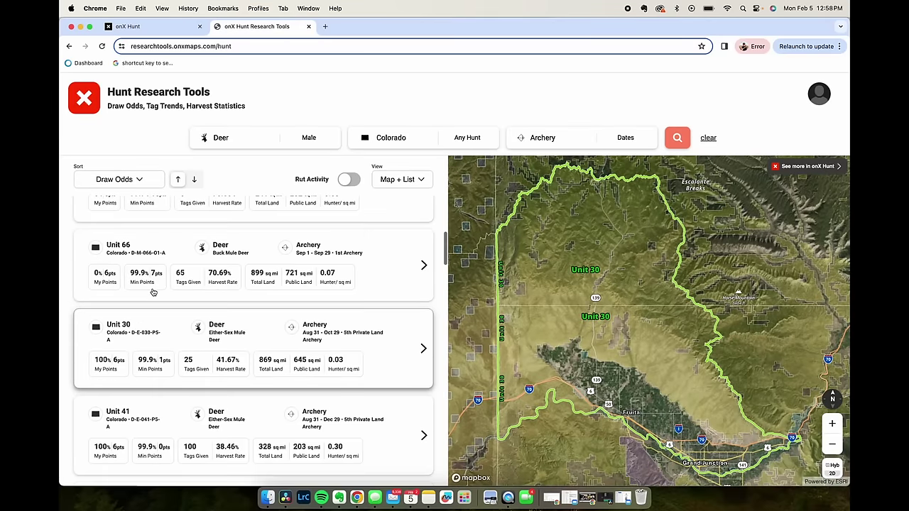
pyautogui.scroll(-1, 152, 292)
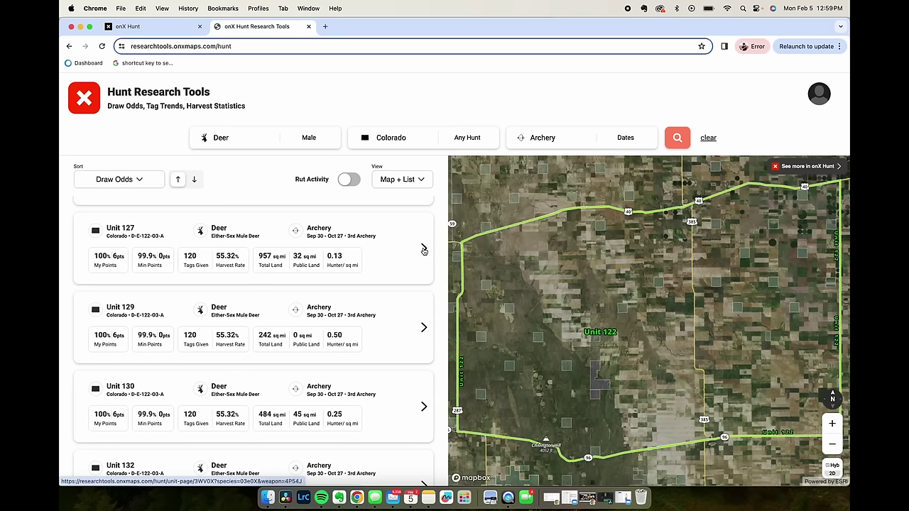
# Open Unit 127's page listing its three Deer archery hunts (Sep 30 – Oct 27).
pyautogui.click(423, 250)
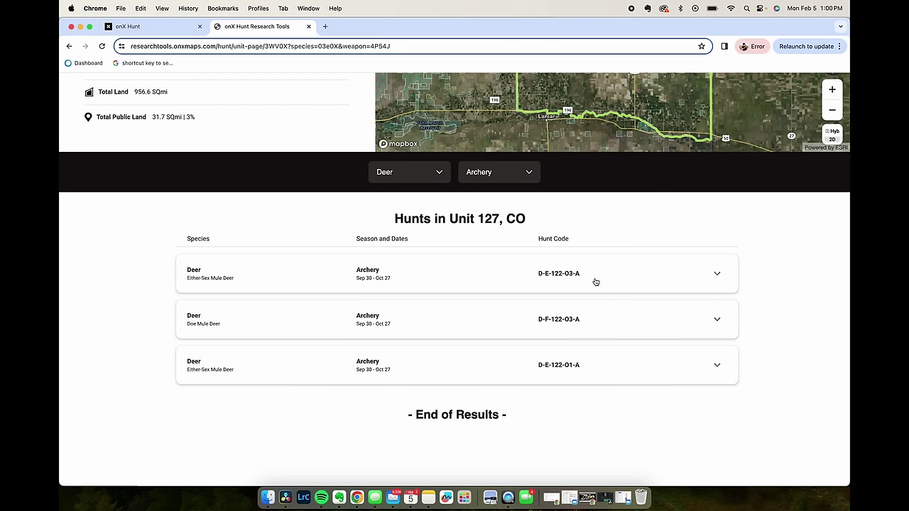
# Clear the filters and rerun the male Deer, Colorado search with Rifle as the weapon.
pyautogui.press('super+bracketleft')
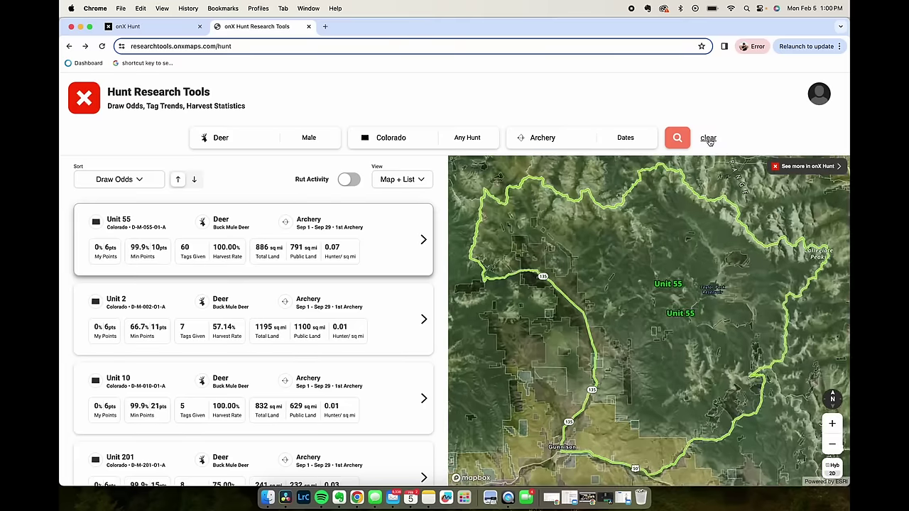
pyautogui.click(709, 138)
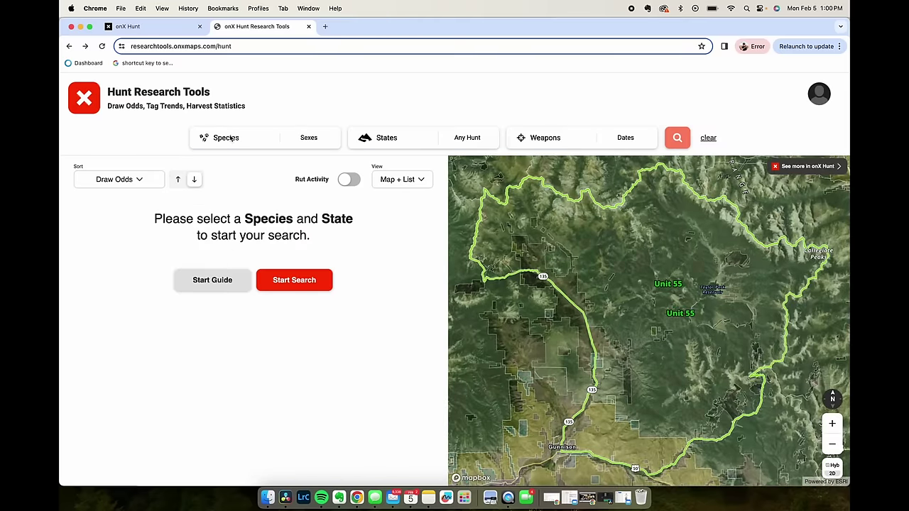
pyautogui.click(230, 136)
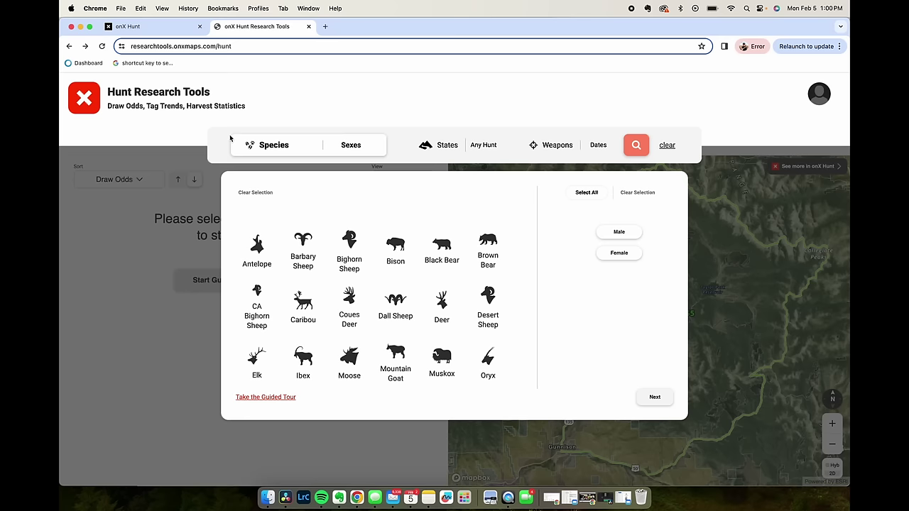
pyautogui.click(438, 309)
pyautogui.click(618, 233)
pyautogui.click(653, 398)
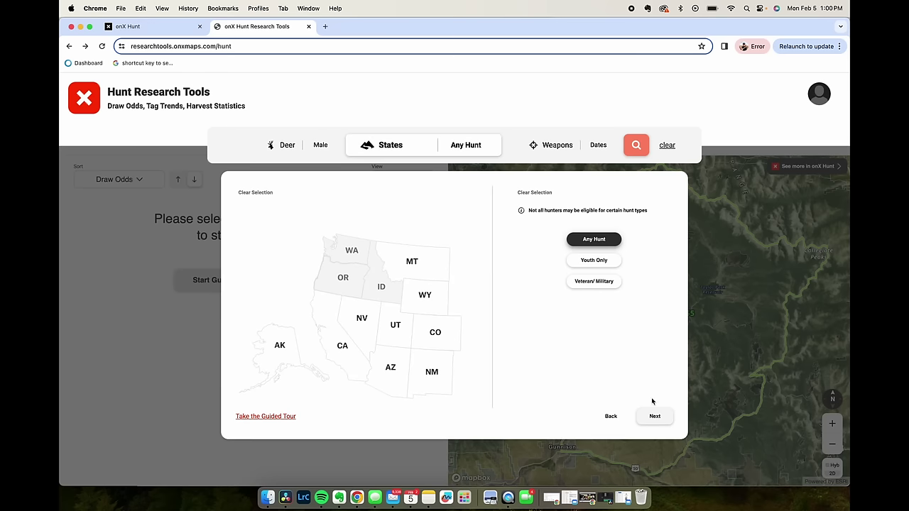
pyautogui.click(432, 338)
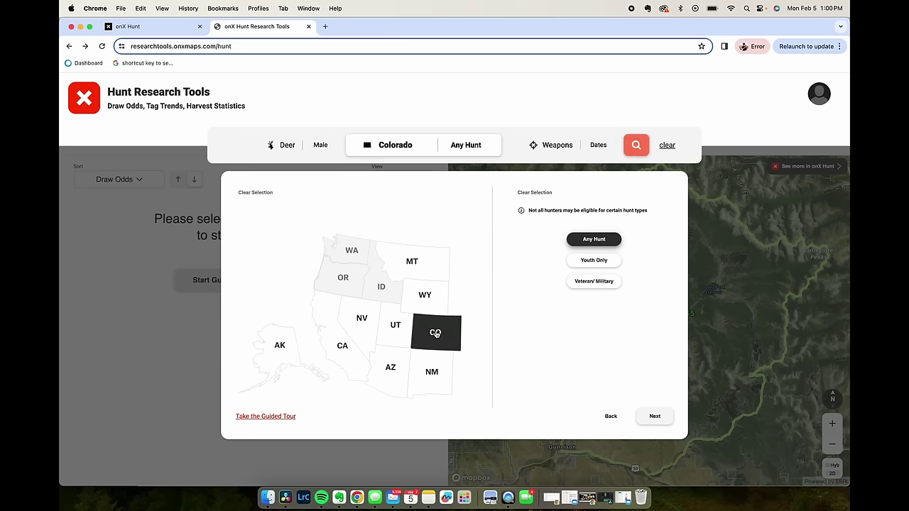
pyautogui.click(651, 417)
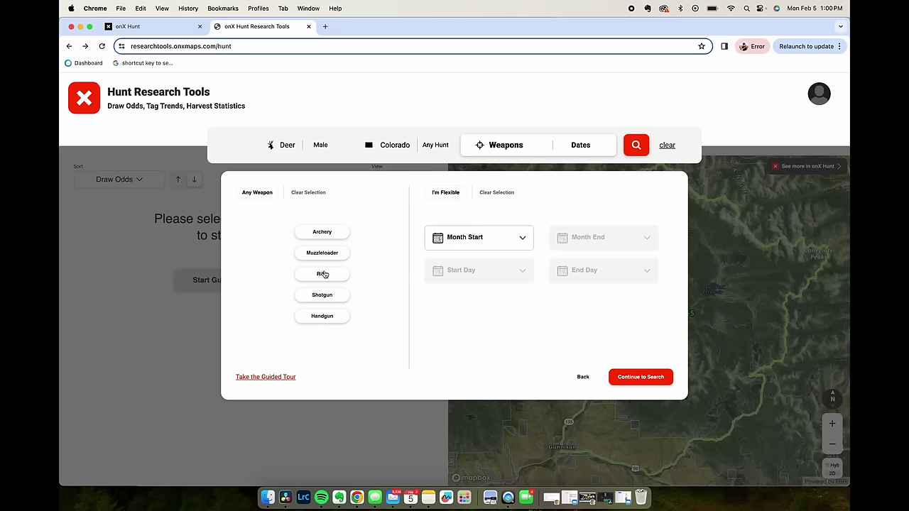
pyautogui.click(324, 276)
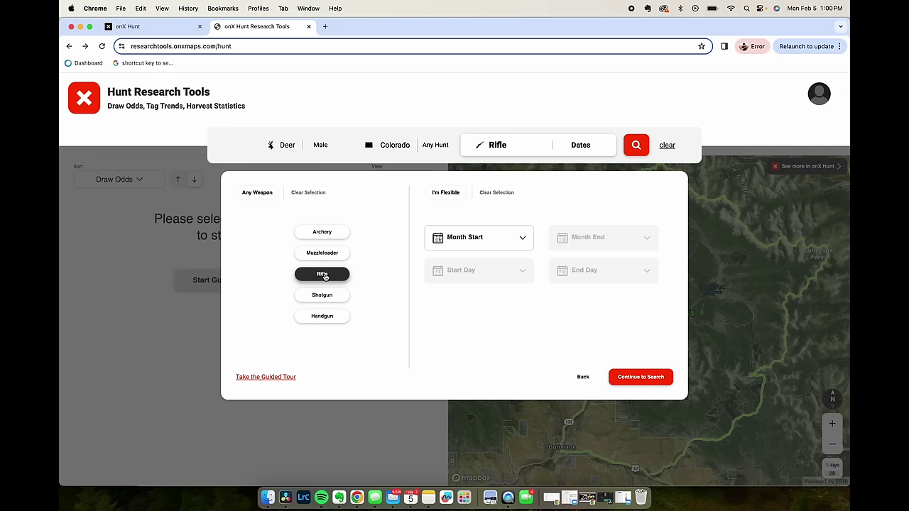
pyautogui.click(638, 377)
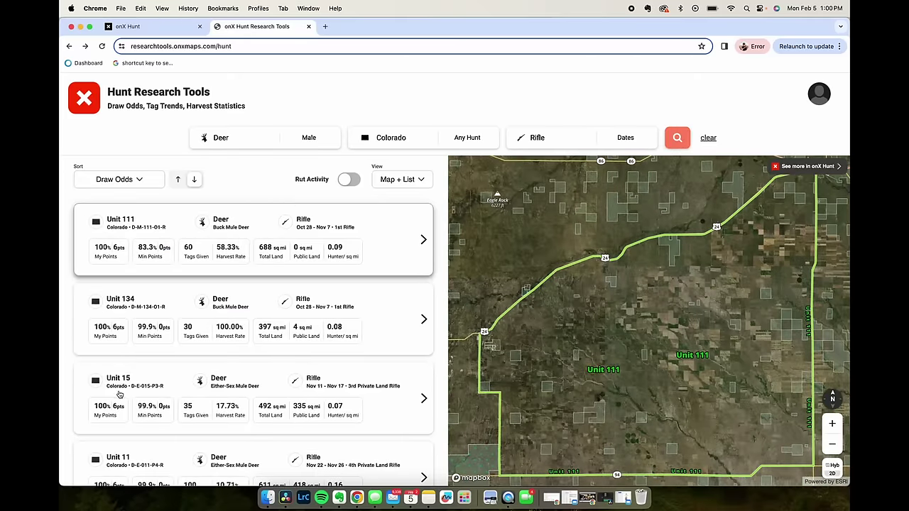
pyautogui.click(178, 181)
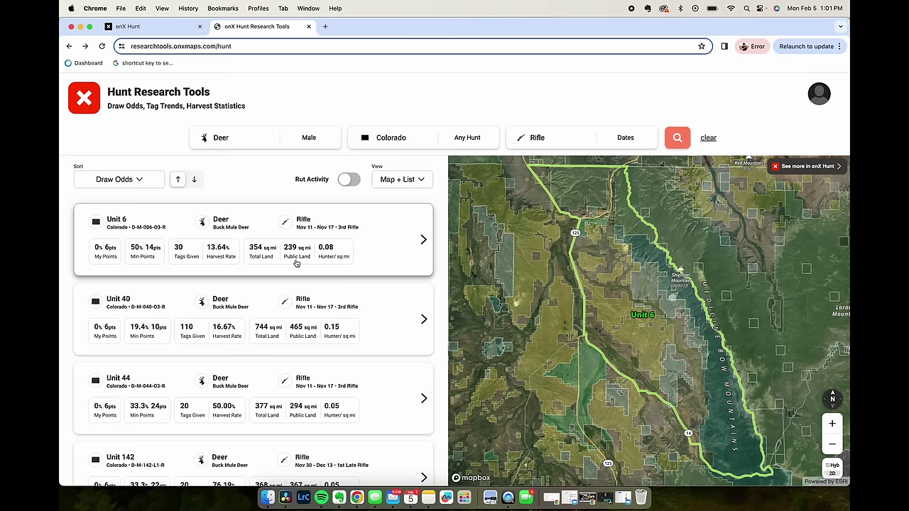
pyautogui.scroll(-3, 296, 262)
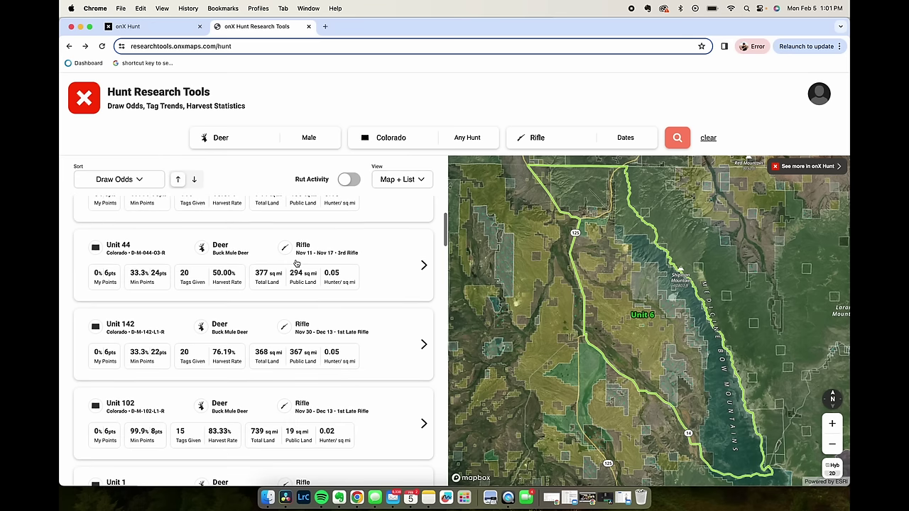
pyautogui.scroll(-3, 296, 263)
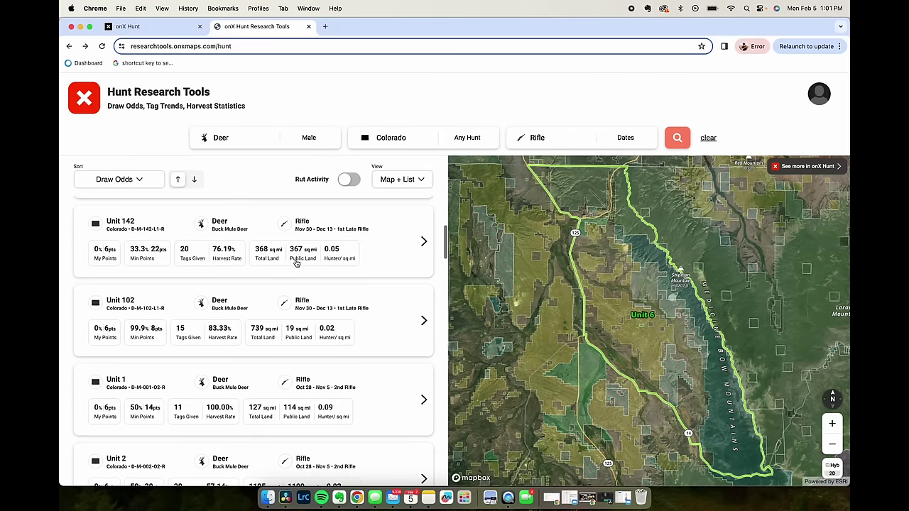
pyautogui.scroll(5, 249, 213)
# Restore highest-odds-first sorting and scroll to Unit 38 so its boundary appears on the map.
pyautogui.click(194, 180)
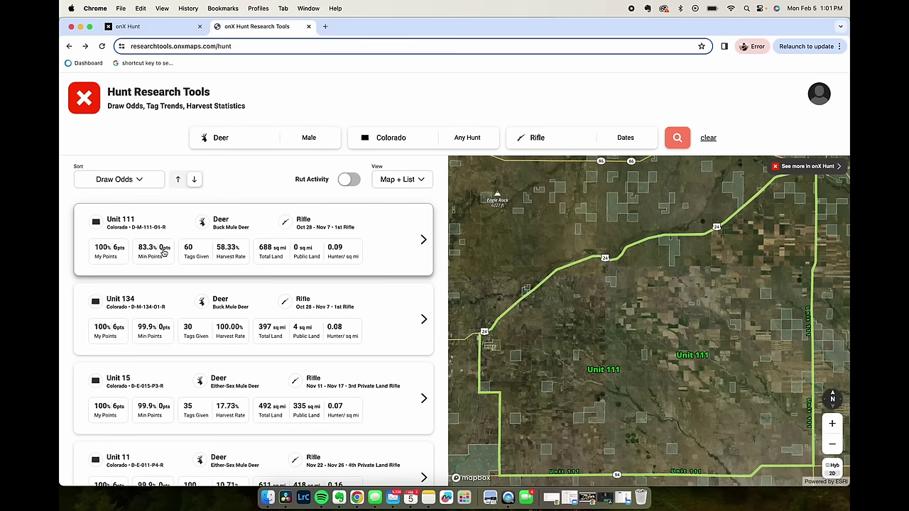
pyautogui.scroll(-15, 162, 252)
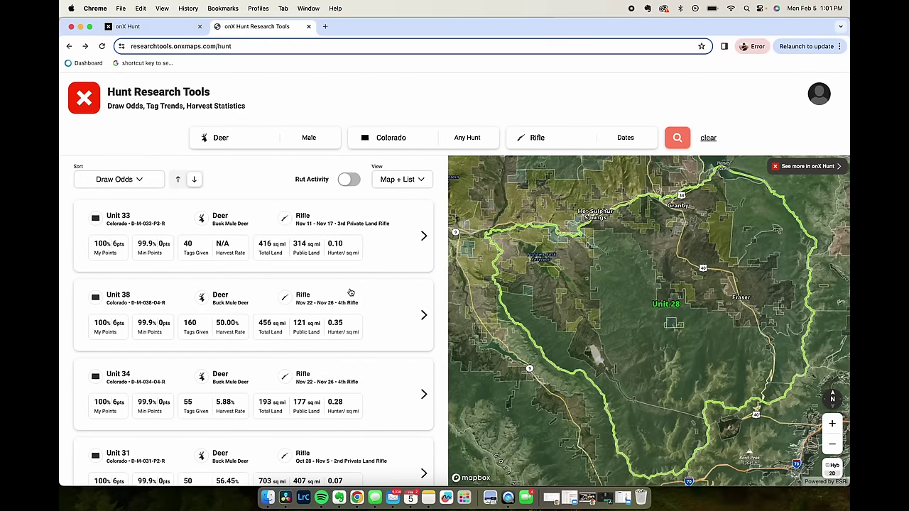
pyautogui.moveTo(350, 293)
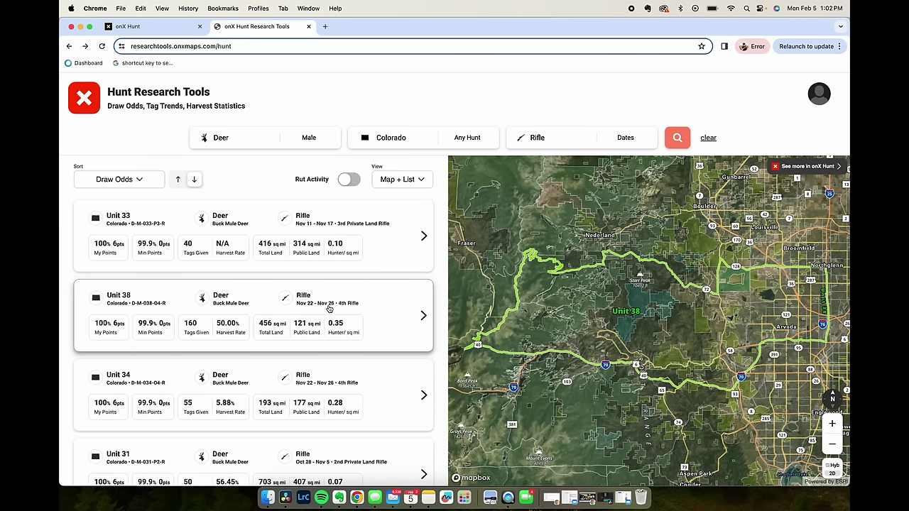
# Open Unit 38's page and scroll through its rifle deer hunt codes down to D-M-038-O3-R.
pyautogui.click(423, 317)
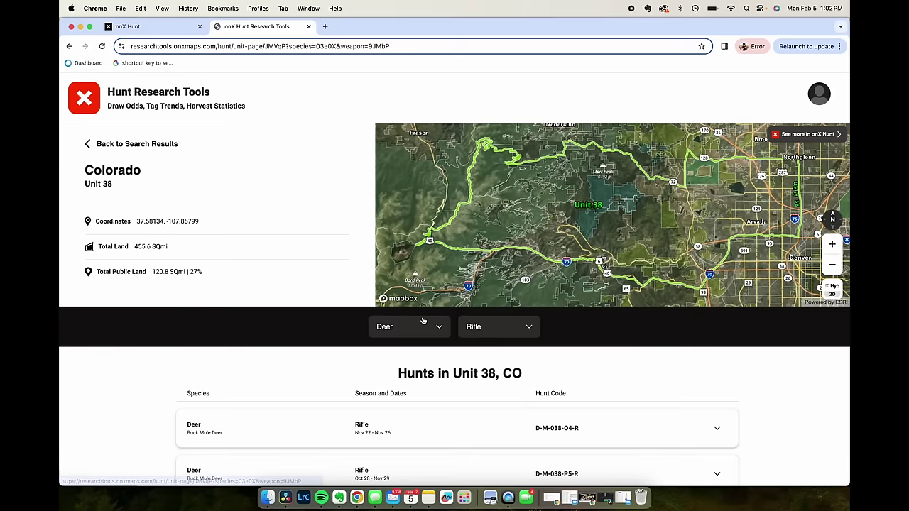
pyautogui.scroll(-4, 596, 375)
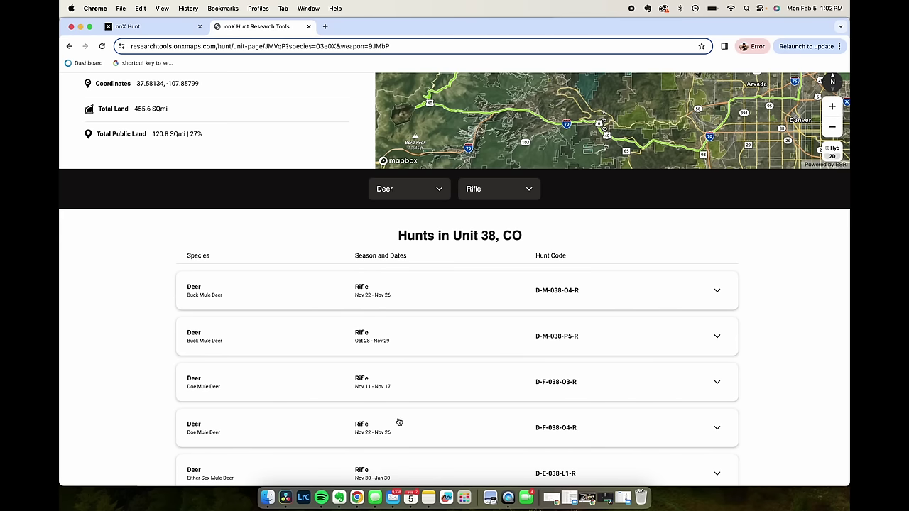
pyautogui.scroll(-4, 408, 414)
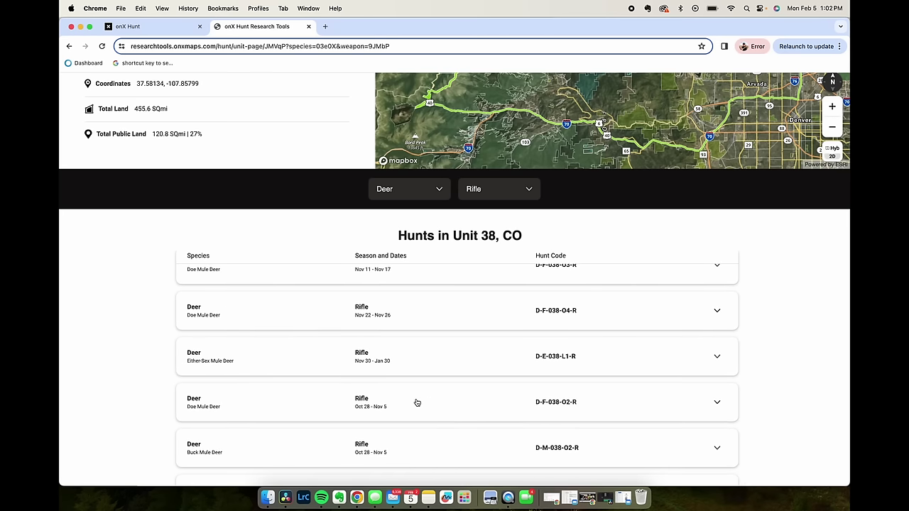
pyautogui.scroll(-1, 417, 402)
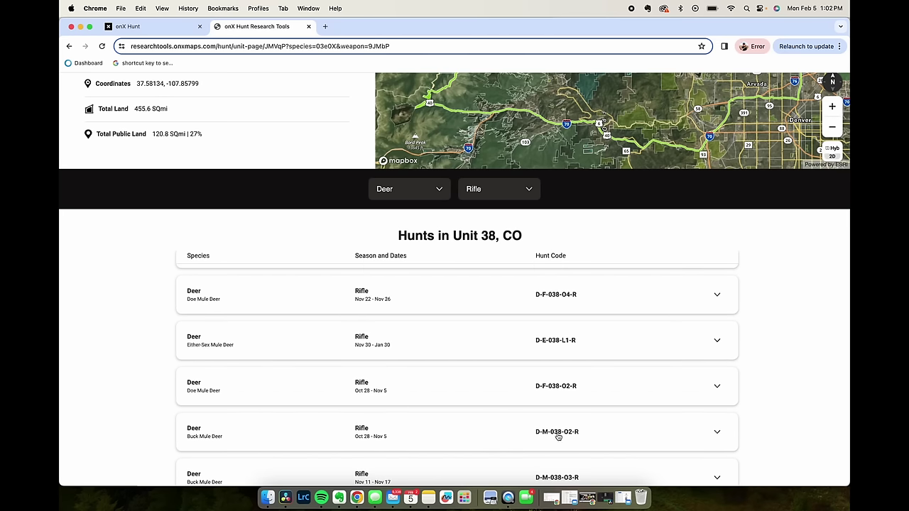